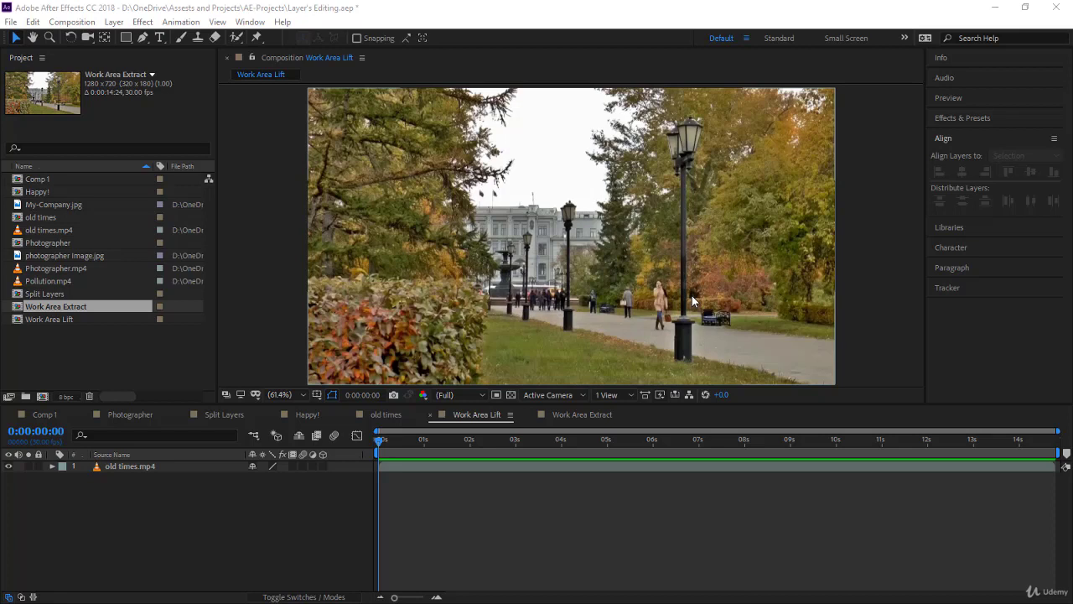
- With old times.mp4 selected, jump to 0:00:04:00, then 0:00:08:00, ending the work area at 8 s
{"action": "left_click", "coordinate": [460, 416]}
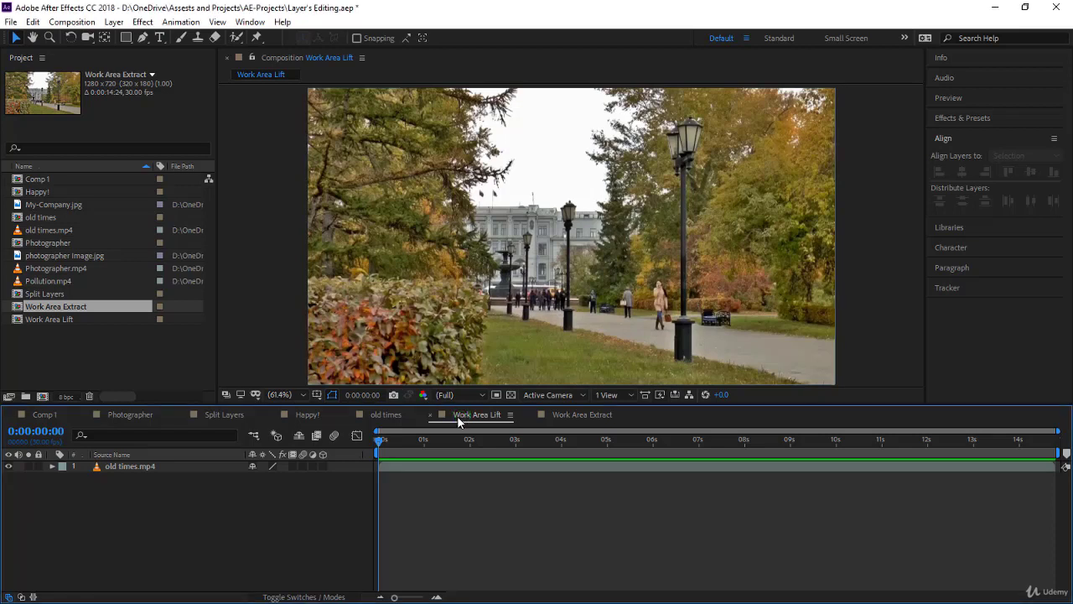
{"action": "left_click", "coordinate": [139, 467]}
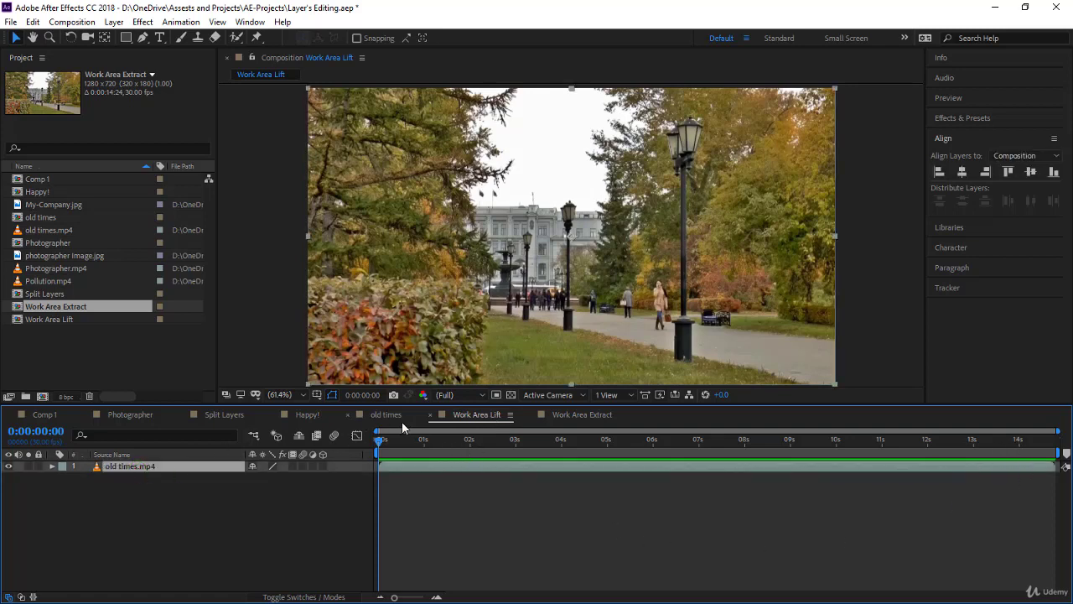
{"action": "left_click_drag", "start_coordinate": [382, 440], "coordinate": [561, 466]}
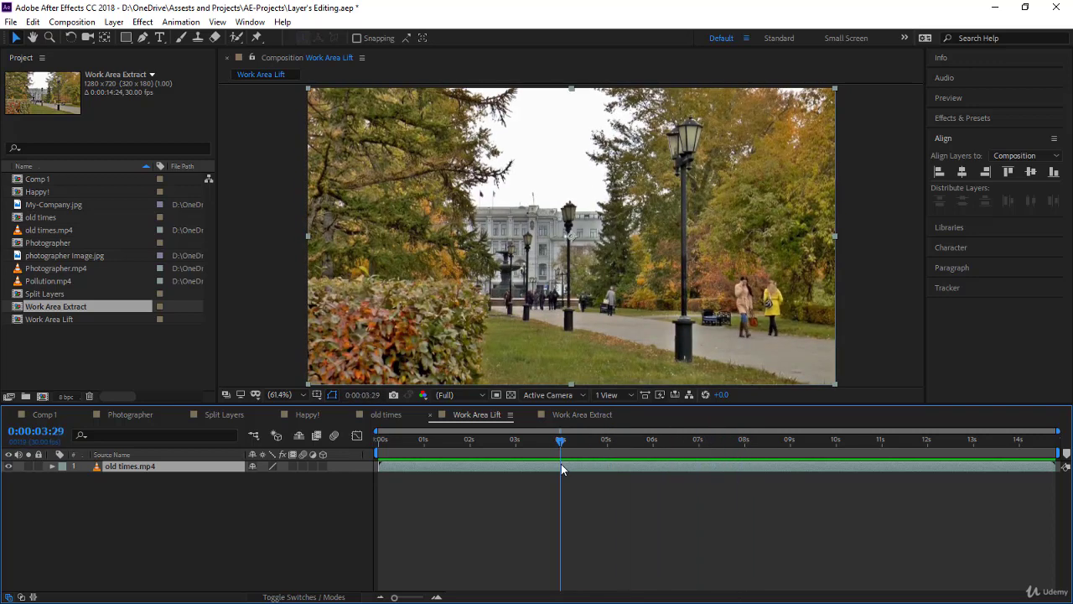
{"action": "left_click", "coordinate": [61, 432]}
{"action": "type", "text": "400"}
{"action": "key", "text": "Return"}
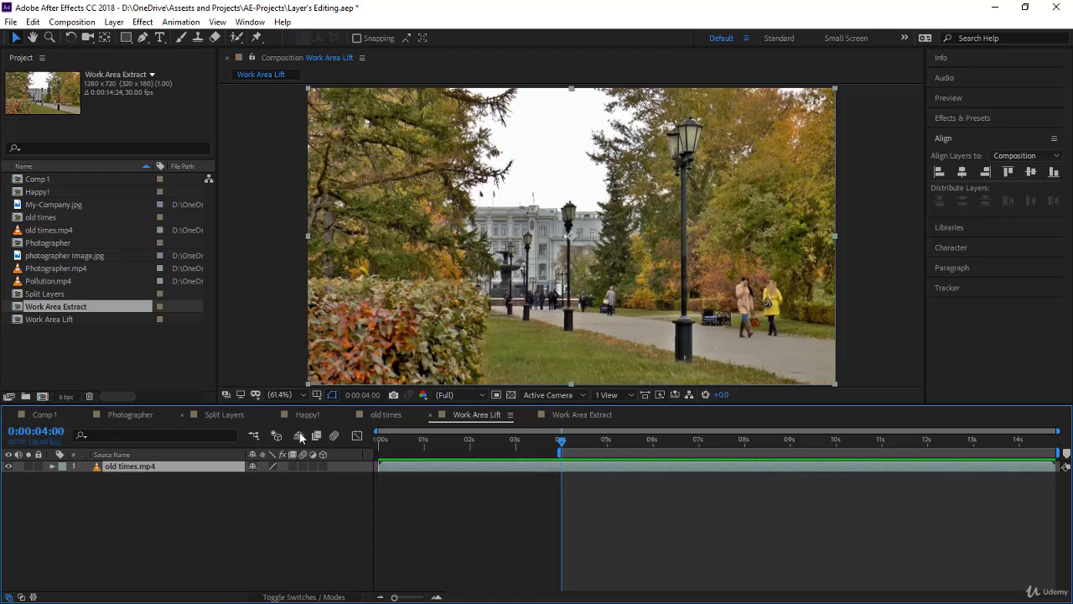
{"action": "left_click", "coordinate": [26, 433]}
{"action": "type", "text": "800"}
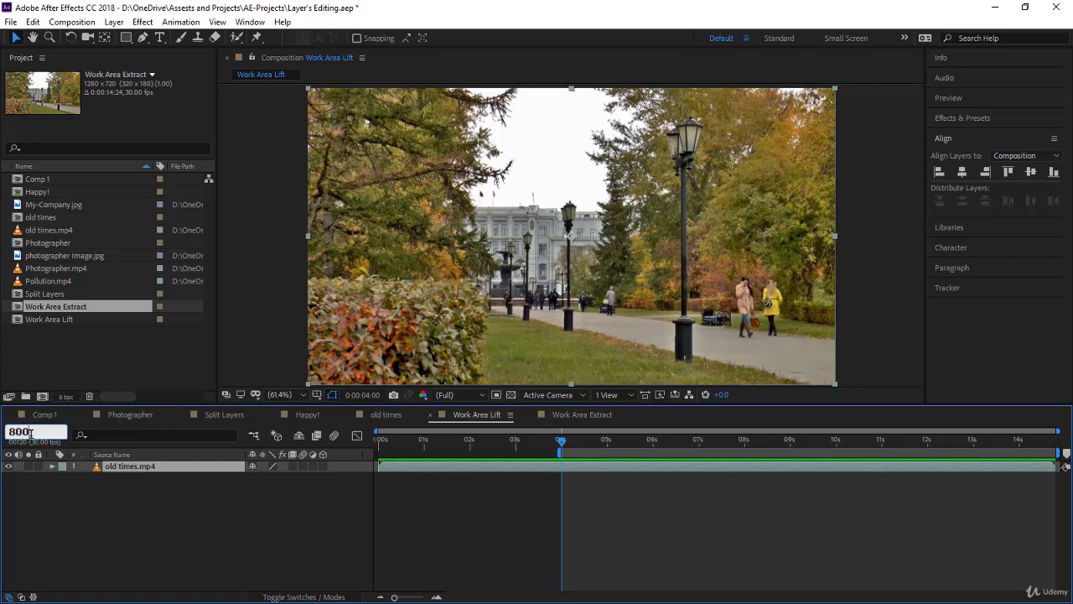
{"action": "key", "text": "Return"}
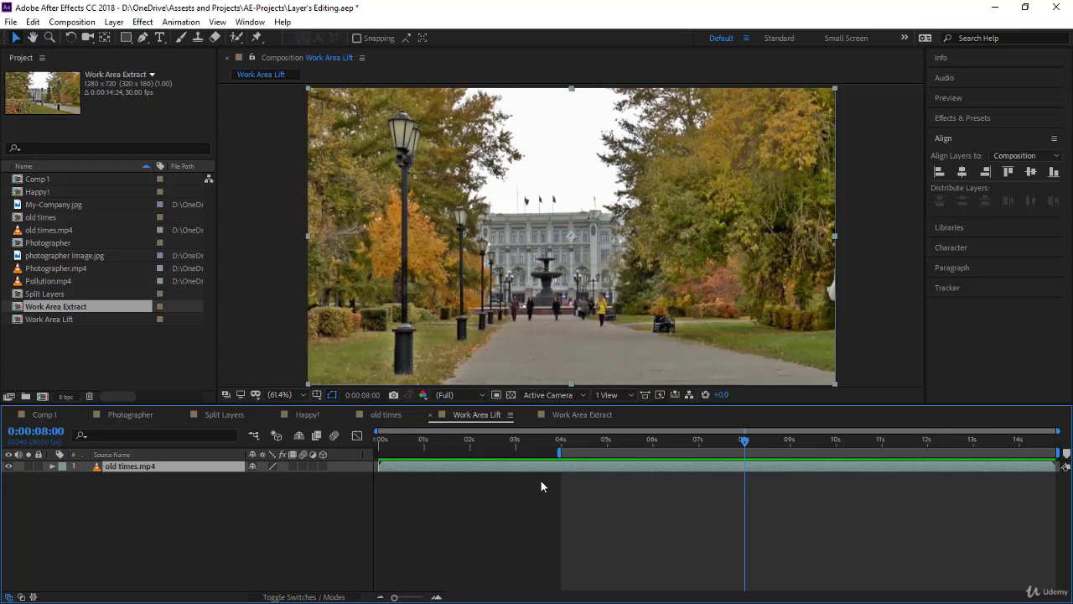
{"action": "key", "text": "n"}
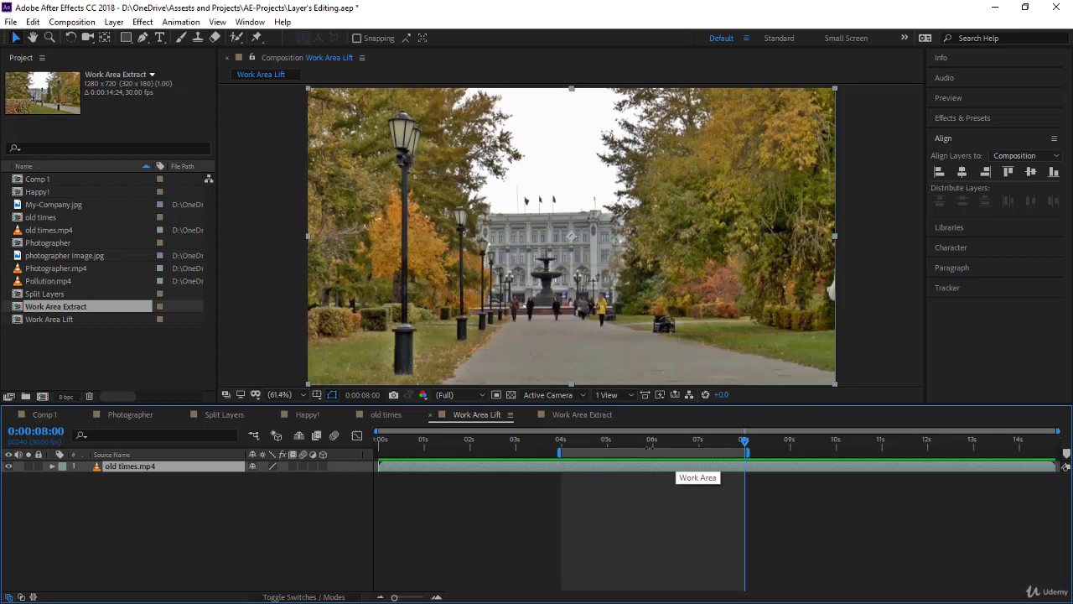
- Lift the 4–8 s work area from old times.mp4, leaving an empty gap
{"action": "right_click", "coordinate": [641, 451]}
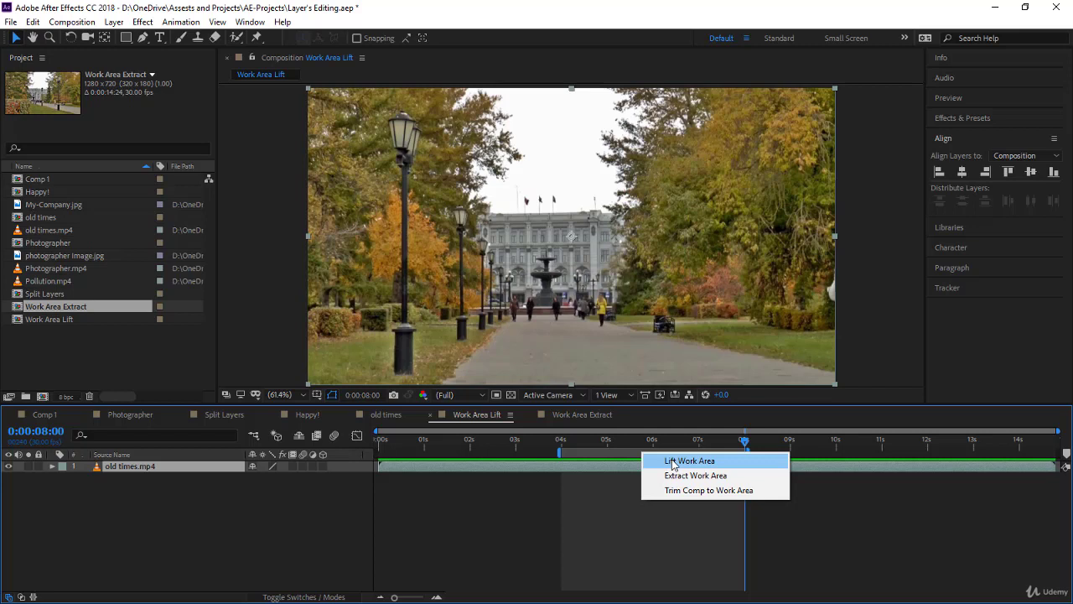
{"action": "left_click", "coordinate": [673, 461]}
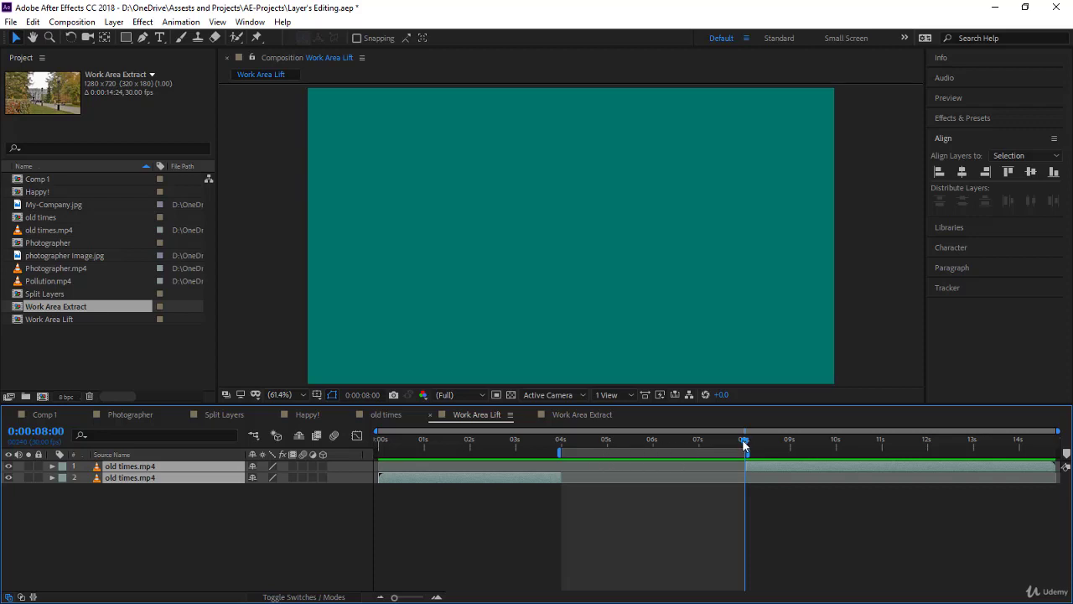
{"action": "left_click_drag", "start_coordinate": [744, 439], "coordinate": [635, 394]}
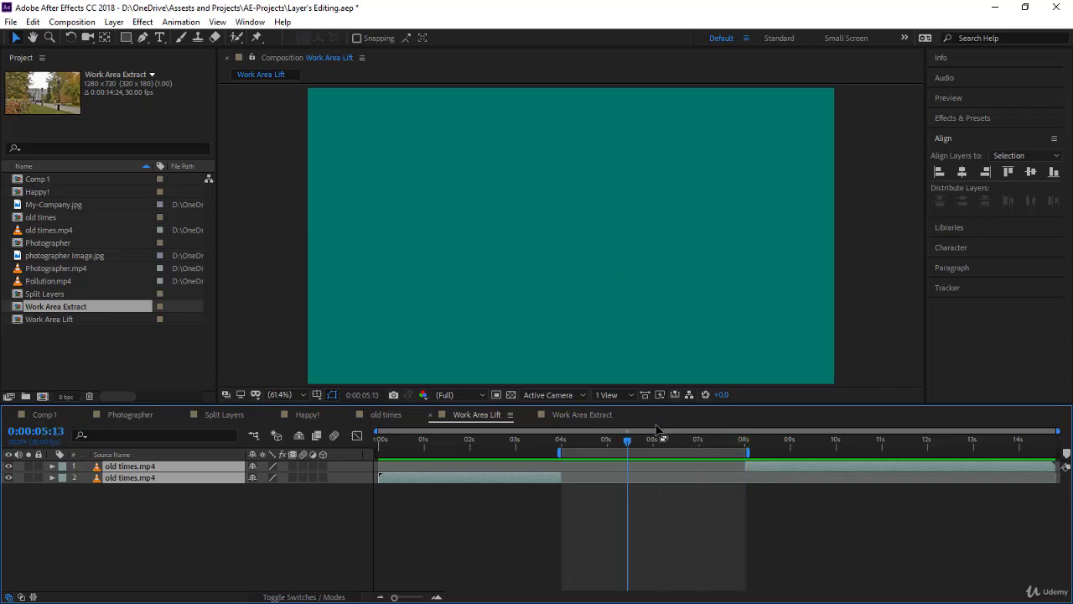
{"action": "mouse_move", "coordinate": [627, 439]}
{"action": "left_mouse_down"}
{"action": "mouse_move", "coordinate": [584, 447]}
{"action": "mouse_move", "coordinate": [641, 446]}
{"action": "left_mouse_up"}
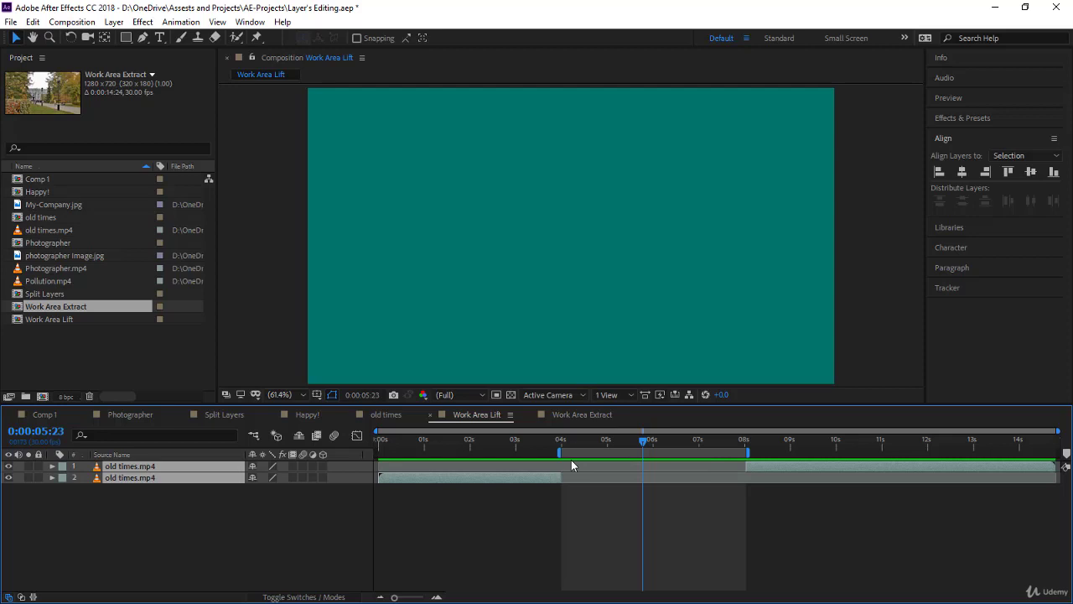
{"action": "key", "text": "Up"}
{"action": "key", "text": "Up"}
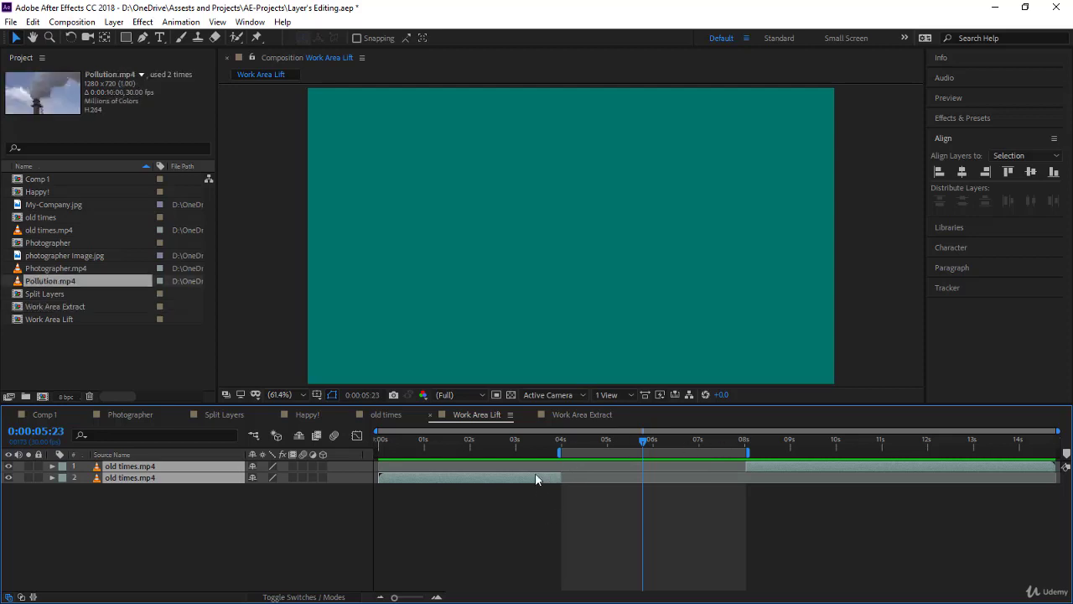
- Switch to the Work Area Extract composition and check its work area options without extracting
{"action": "left_click", "coordinate": [587, 414]}
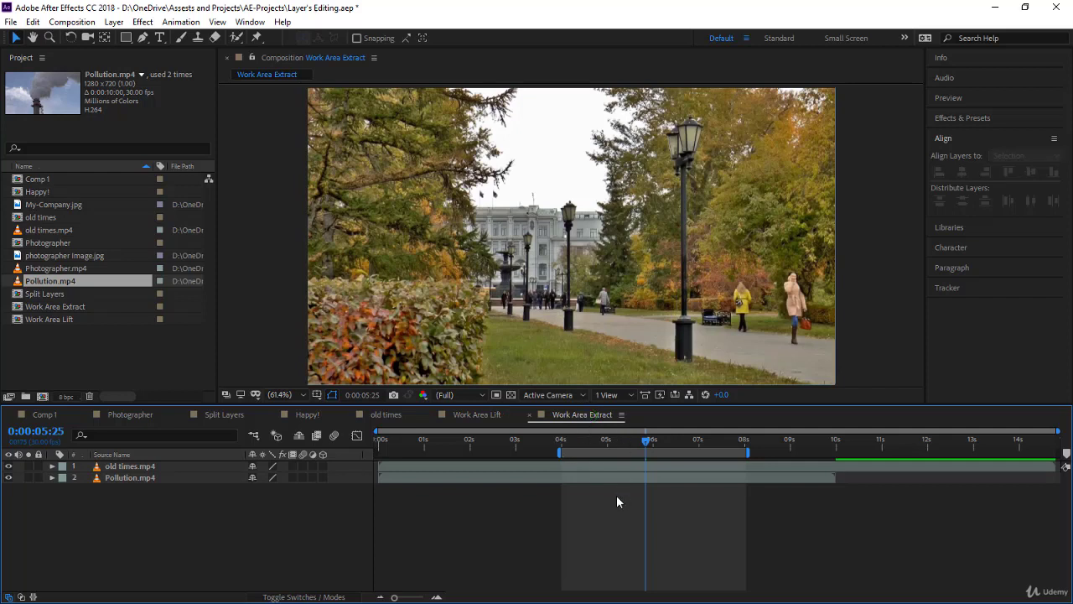
{"action": "right_click", "coordinate": [628, 450]}
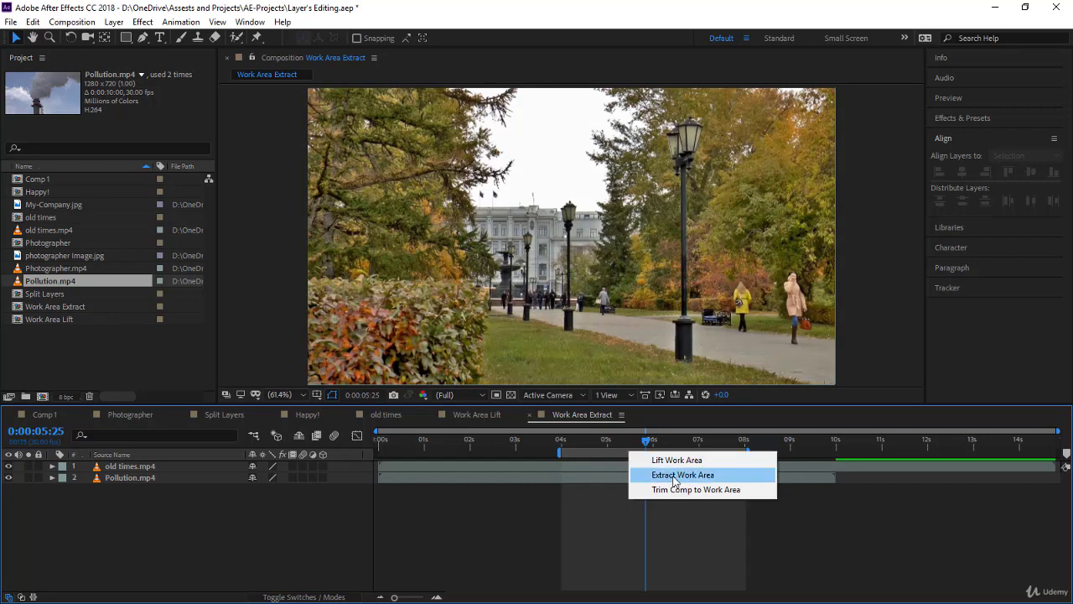
{"action": "left_click", "coordinate": [605, 446]}
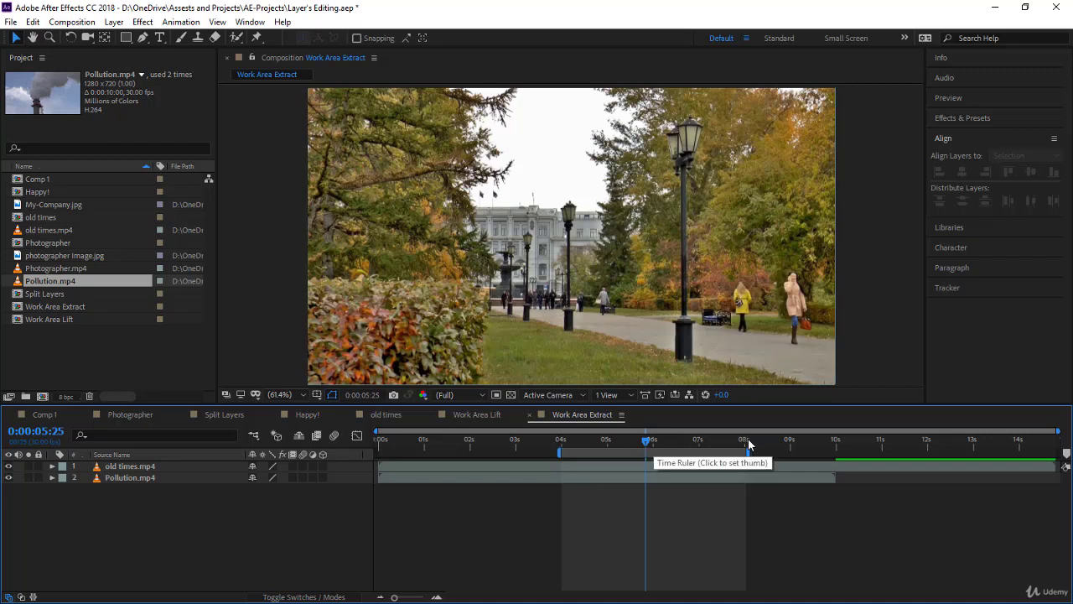
- Select the old times.mp4 and Pollution.mp4 layers, then deselect all layers
{"action": "left_click", "coordinate": [813, 465]}
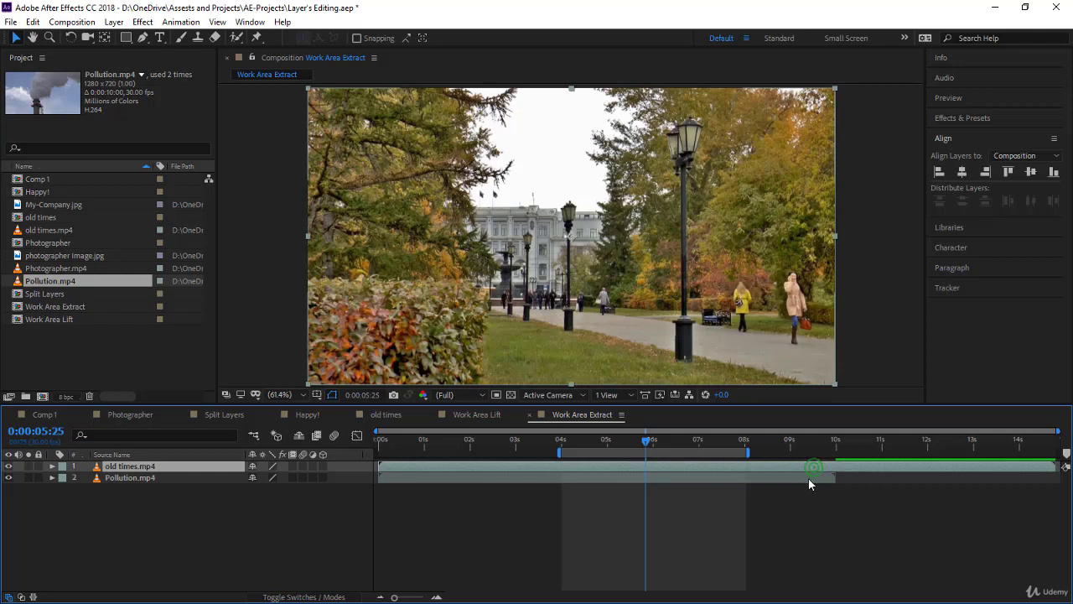
{"action": "left_click", "coordinate": [808, 478]}
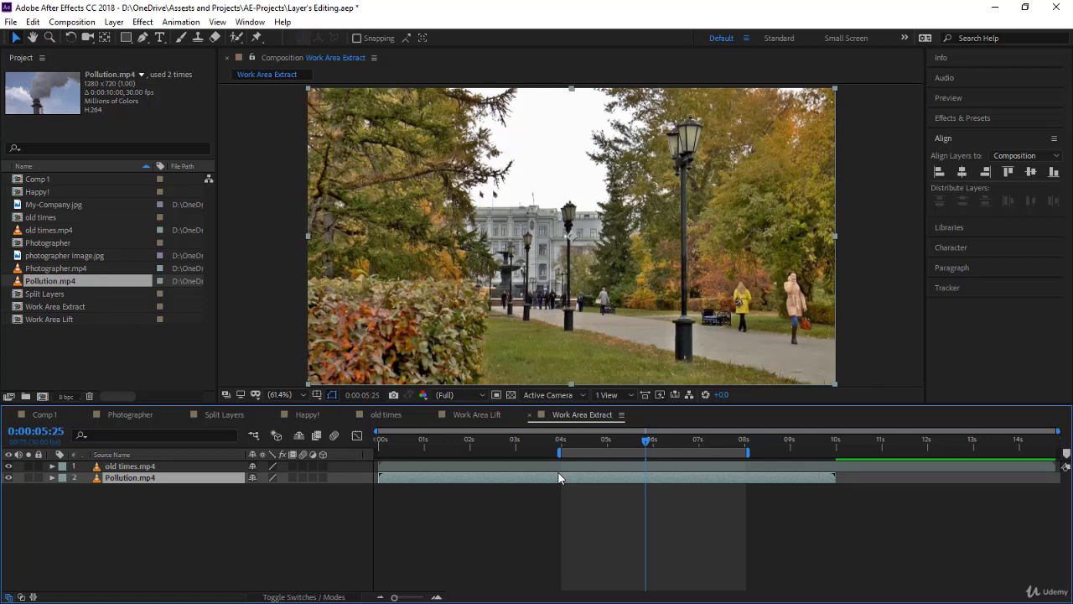
{"action": "left_click", "coordinate": [555, 520]}
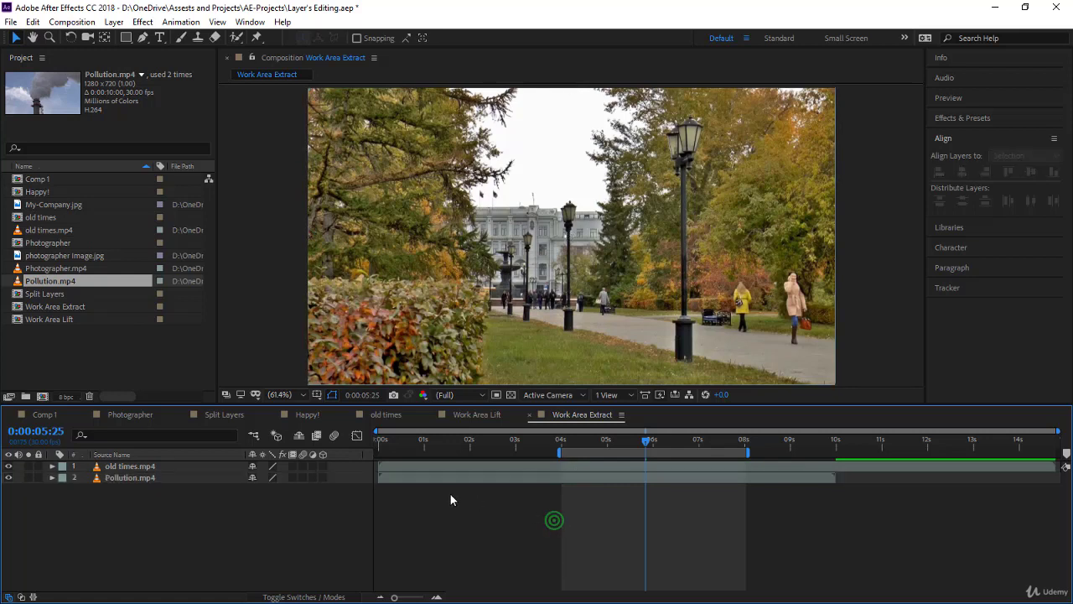
- Extract the 4–8 s work area from both clips, then select the first old times.mp4 layer
{"action": "right_click", "coordinate": [662, 451]}
{"action": "left_click", "coordinate": [693, 475]}
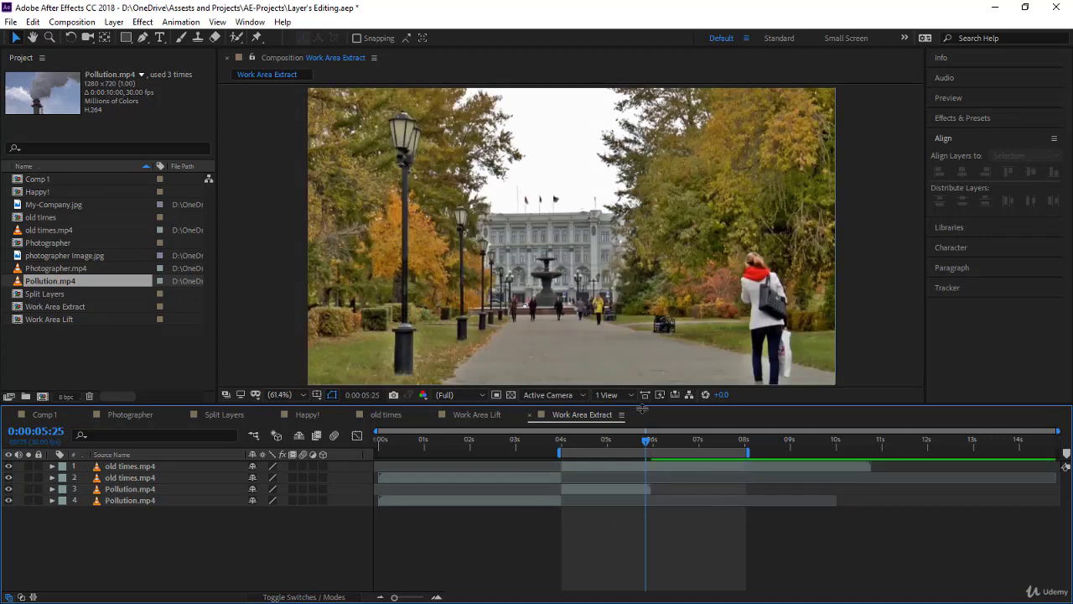
{"action": "left_click", "coordinate": [544, 476]}
{"action": "left_click", "coordinate": [579, 466]}
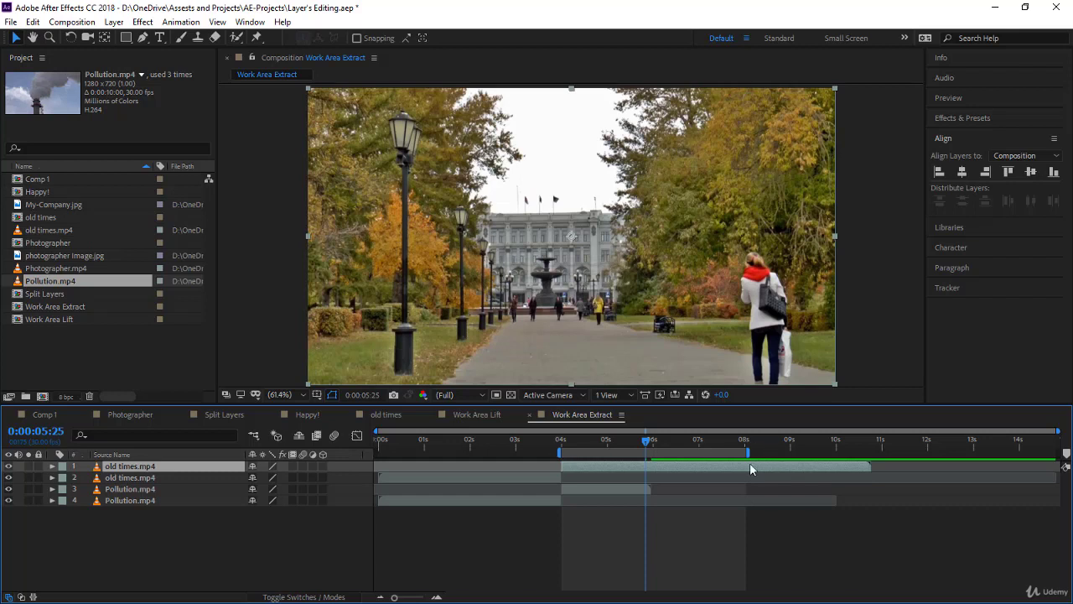
- Slide the later old times.mp4 piece to 8 s, then undo to return it to 4 s
{"action": "left_click_drag", "start_coordinate": [598, 468], "coordinate": [783, 472]}
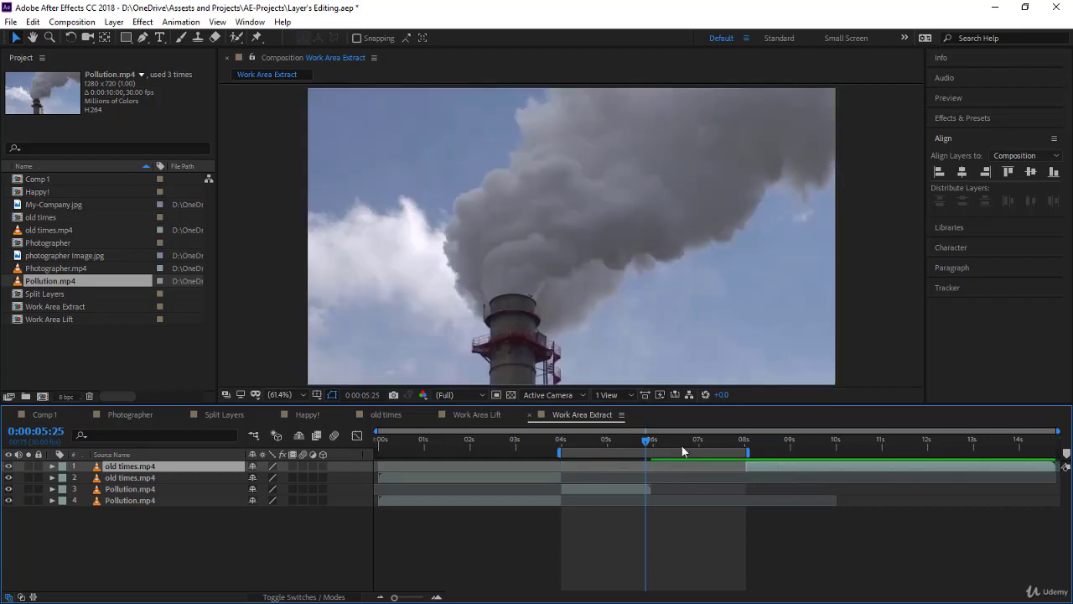
{"action": "left_click", "coordinate": [545, 477]}
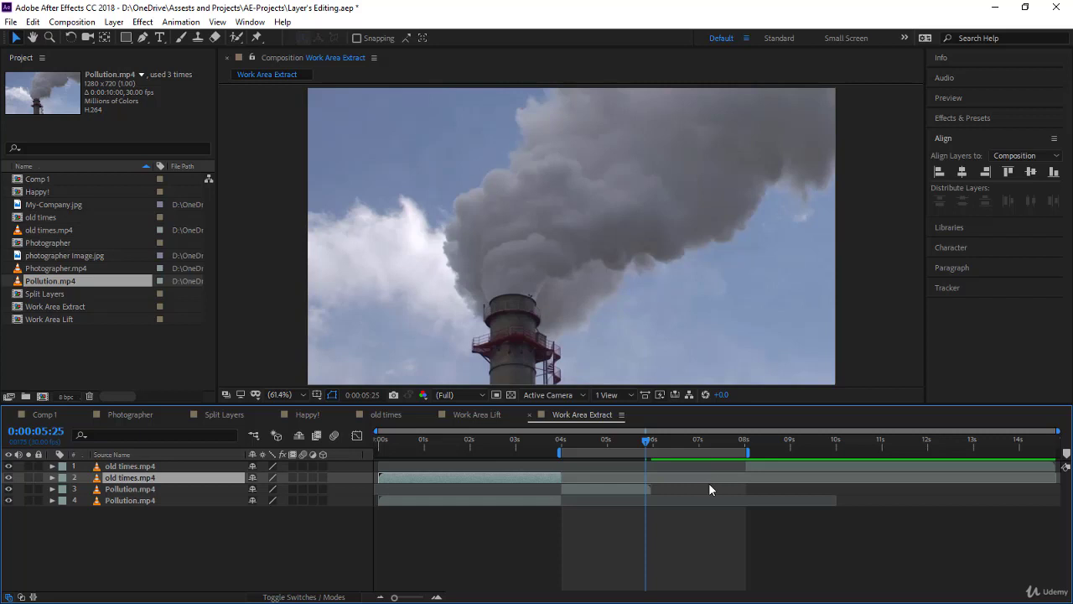
{"action": "key", "text": "ctrl+z"}
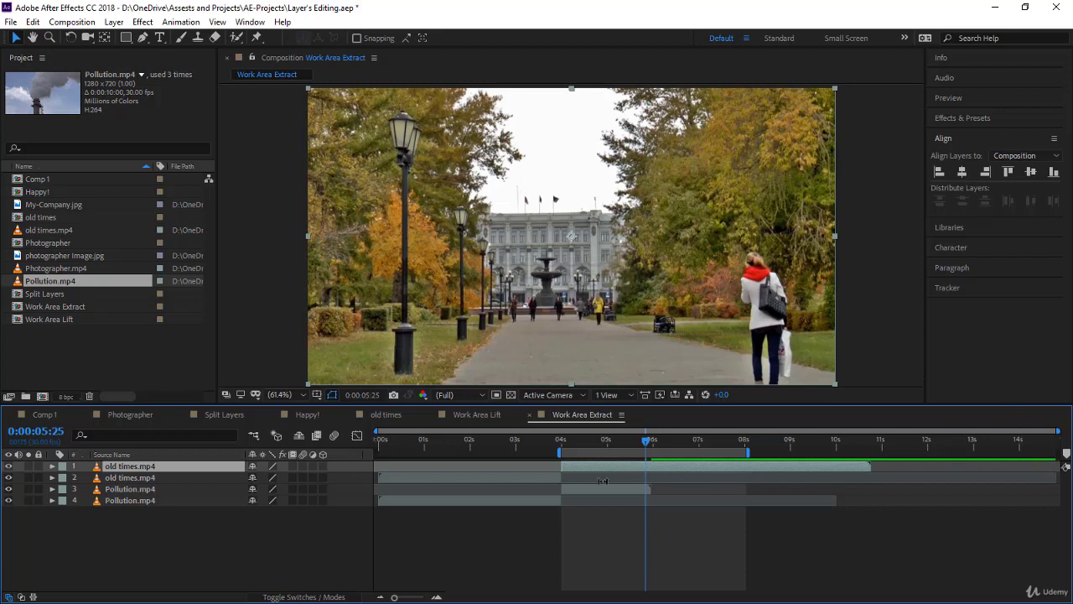
- Set the current time near 5 s and extract the work area again
{"action": "left_click", "coordinate": [609, 439]}
{"action": "right_click", "coordinate": [591, 453]}
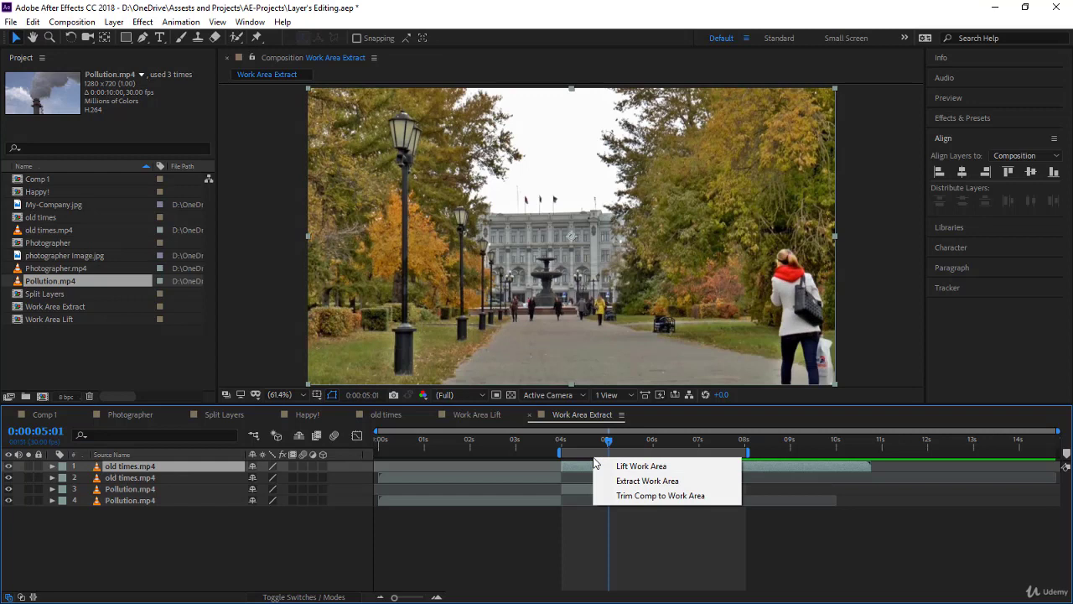
{"action": "left_click", "coordinate": [647, 481]}
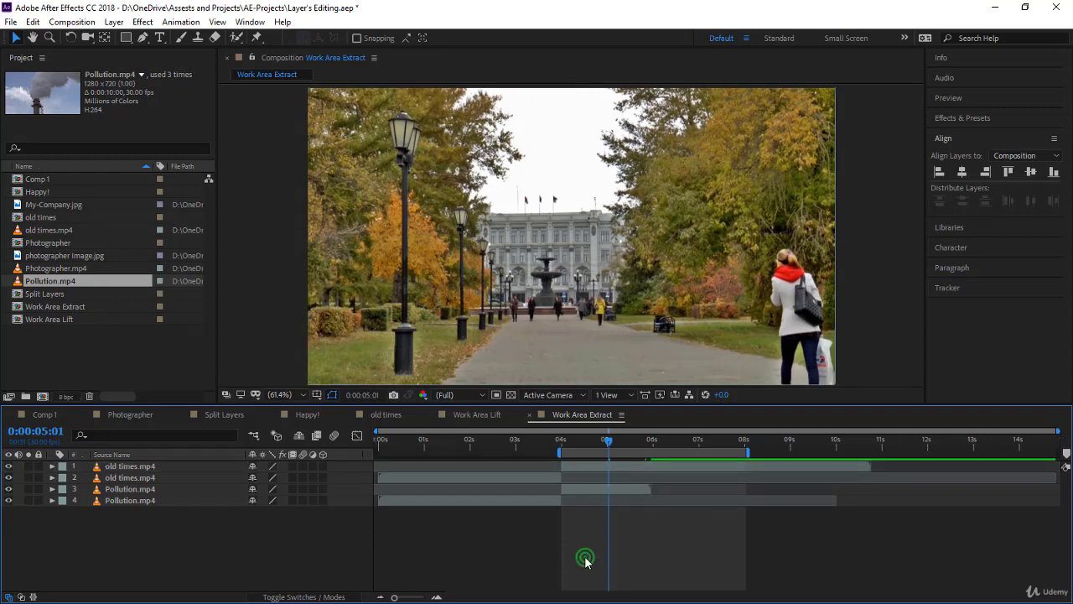